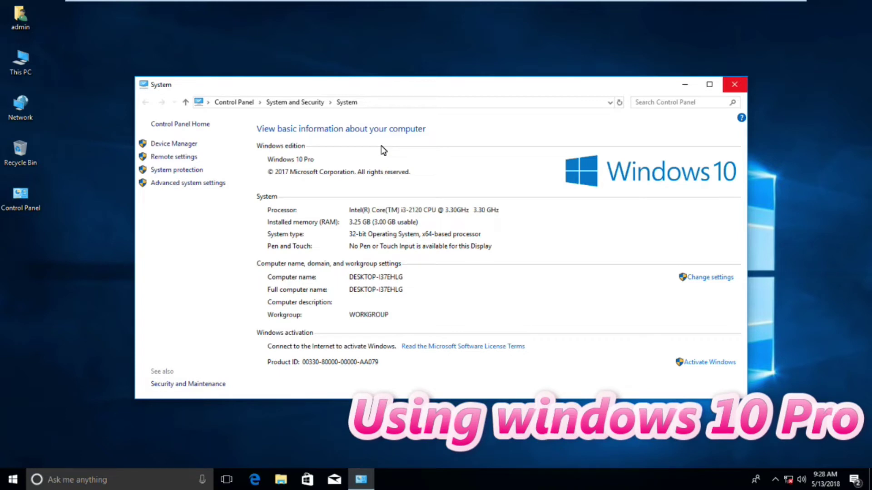
Step: Close the System information window with Alt+F4 to return to the desktop
key("alt+F4")
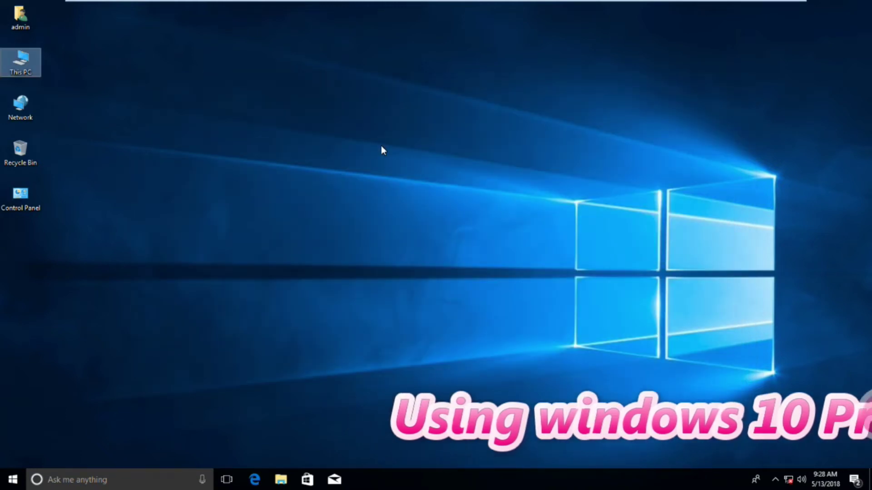
Step: Start BitLocker setup for Local Disk (D:) from This PC
key("Return")
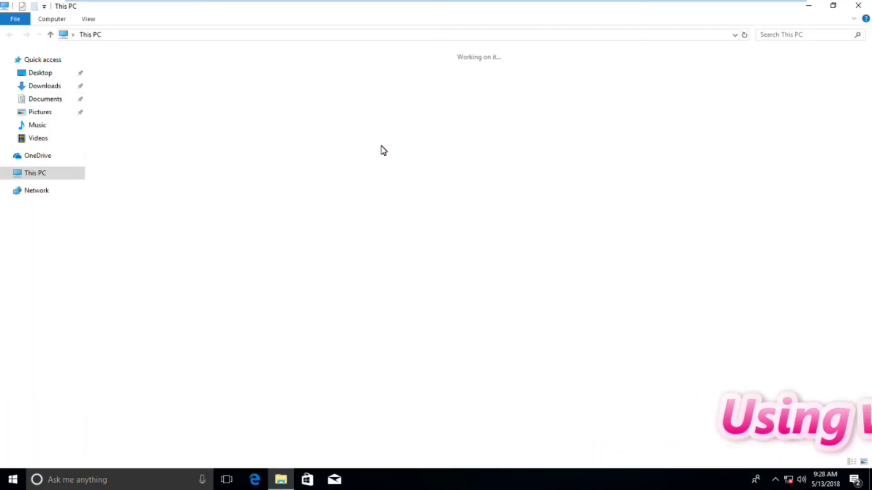
key("Right")
key("shift+F10")
key("Down")
key("Down")
key("Down")
key("Down")
key("Return")
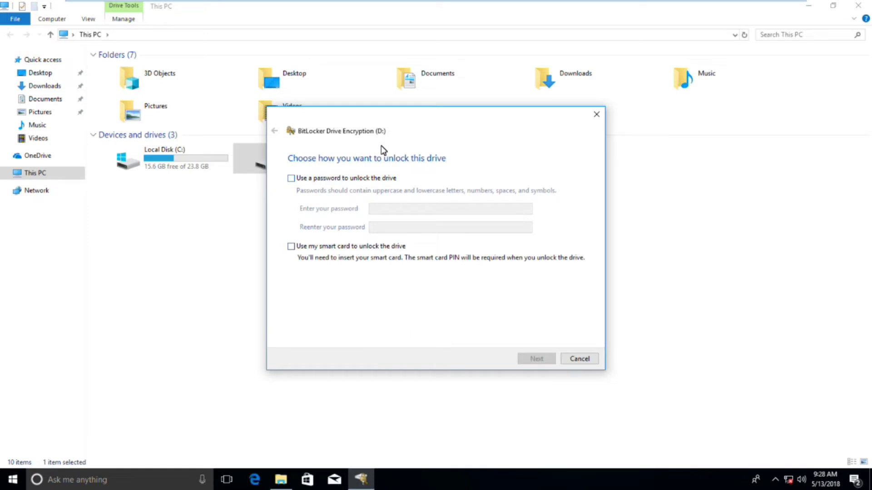
Step: Choose password unlock for D:, then enter and confirm the drive password
key("space")
key("Tab")
type("*********")
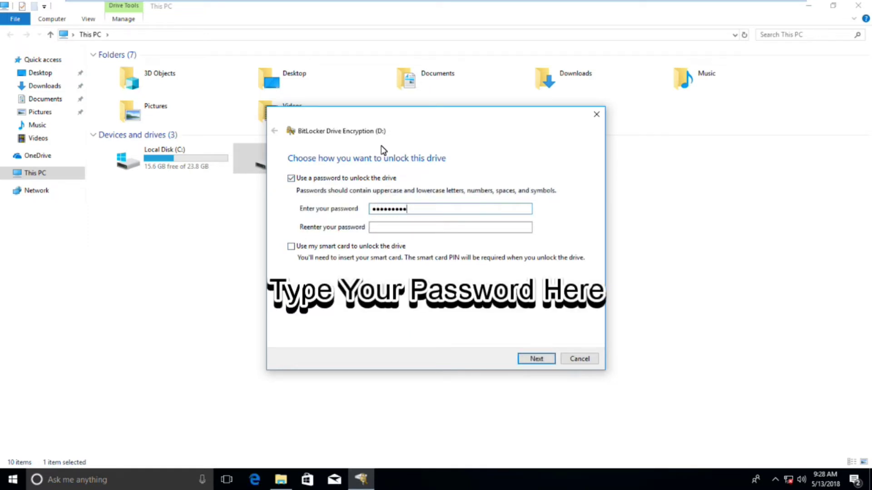
key("Tab")
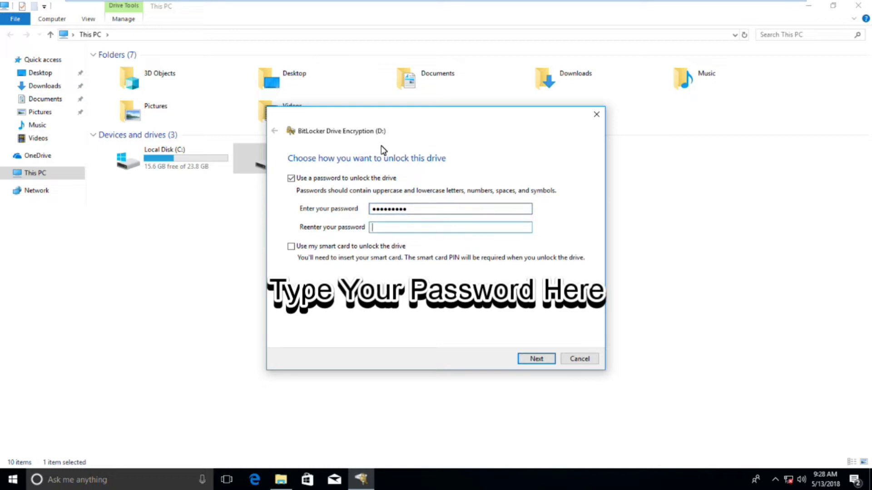
type("*********")
key("Return")
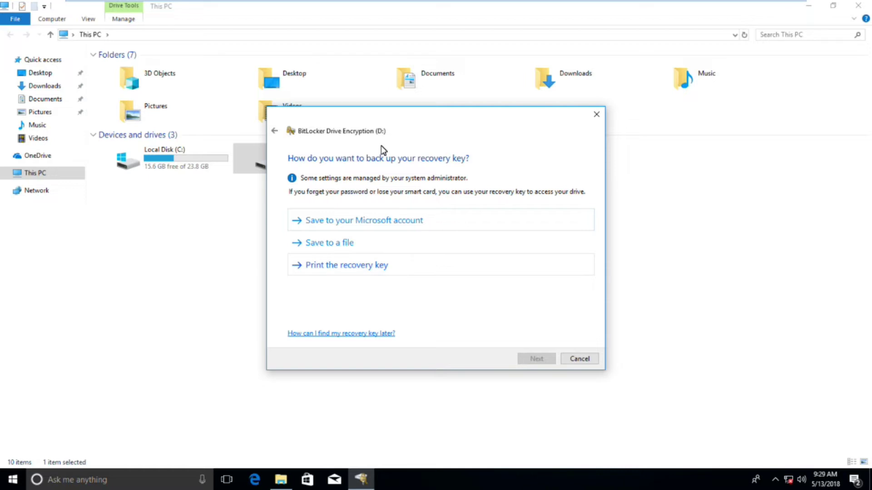
Step: Print the D: recovery key to a PDF named 'key' in Downloads
key("Return")
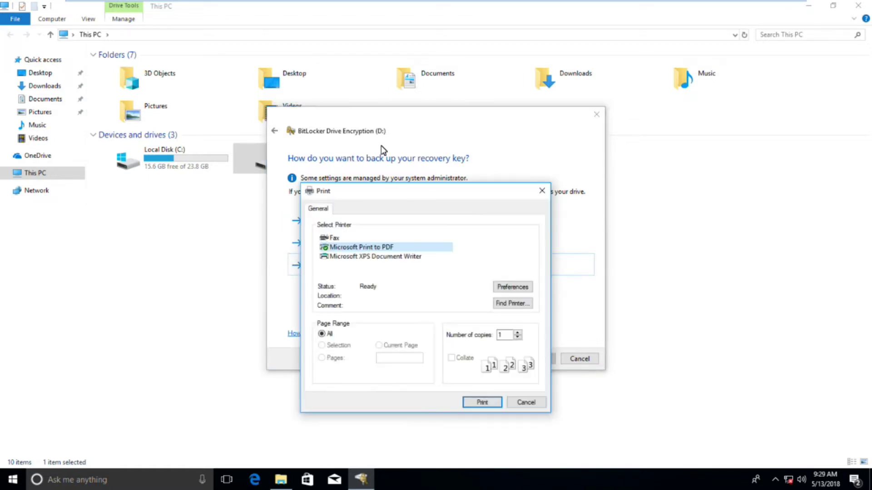
key("Return")
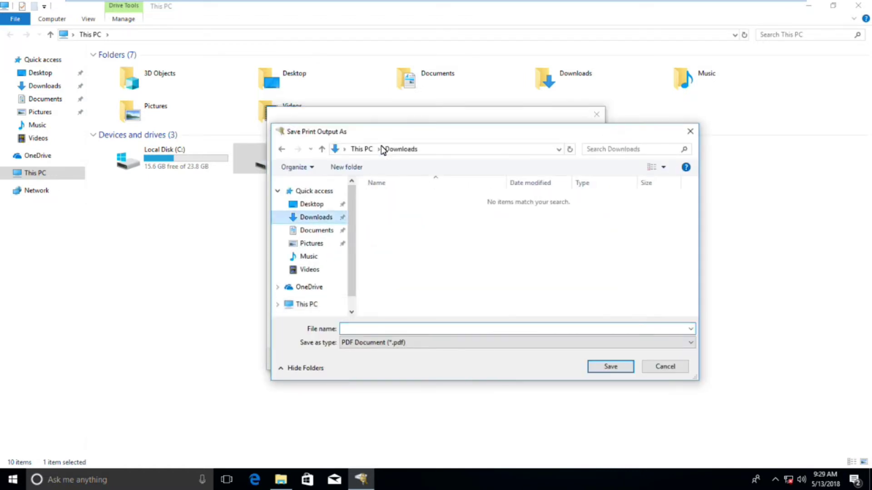
type("key")
key("Return")
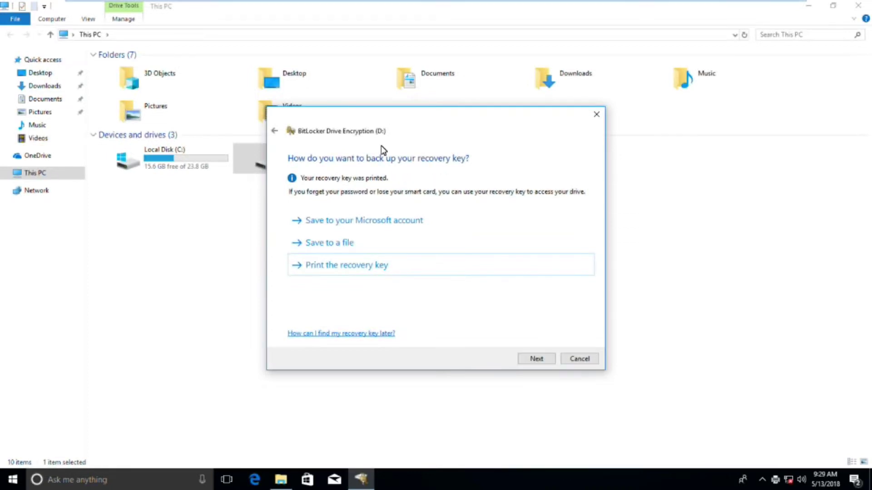
Step: Finish the key backup and start encrypting drive D: with used-space-only encryption
key("Return")
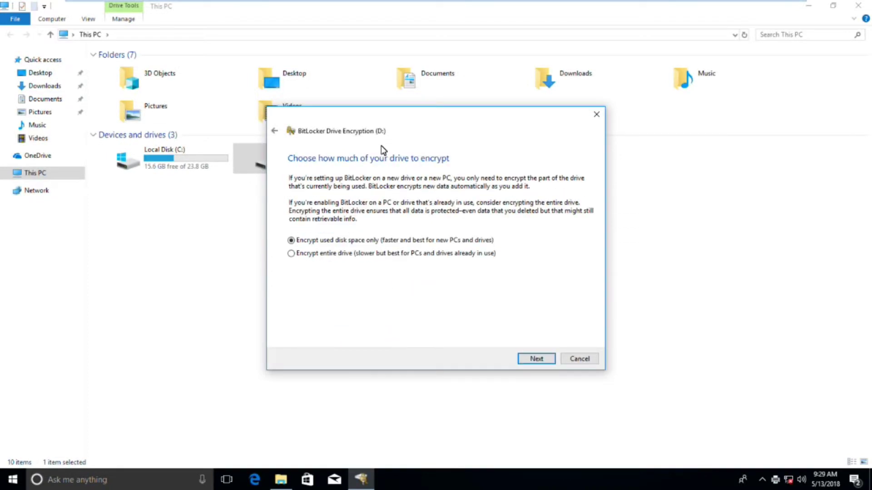
key("Return")
key("Return")
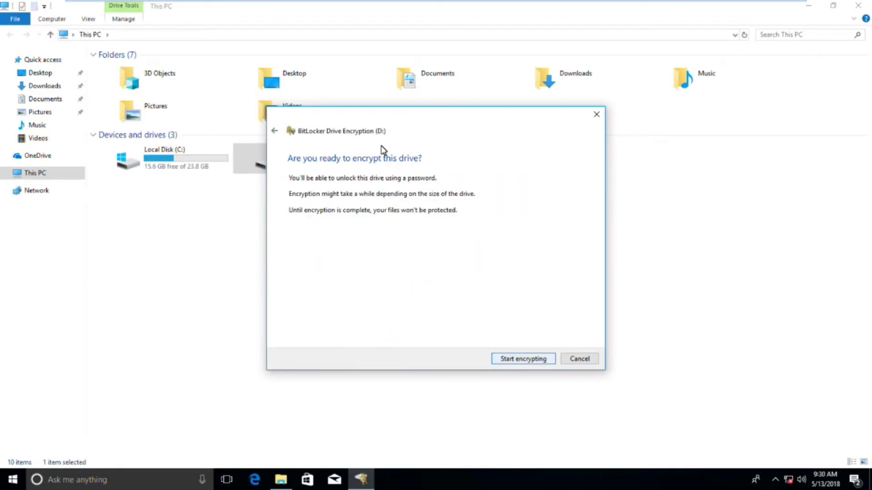
key("Return")
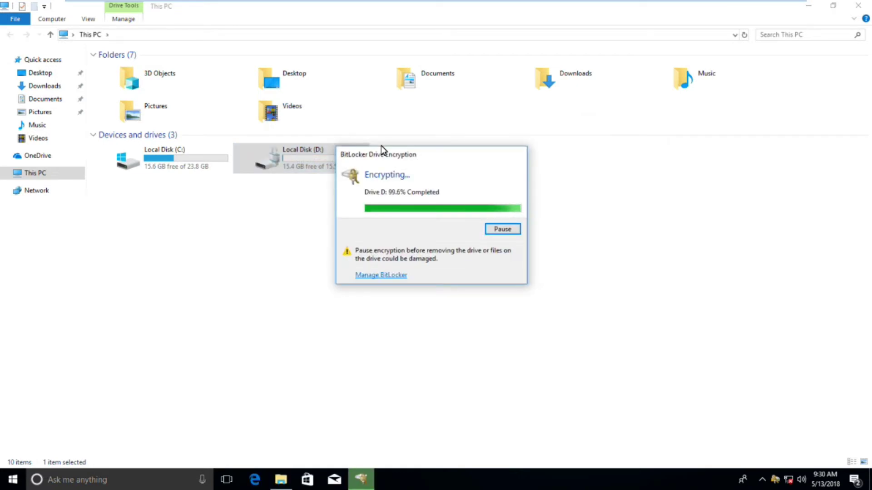
key("Return")
key("Return")
Step: Restart the computer from the Win+X shutdown menu
key("alt+Left")
key("super+x")
key("u")
key("r")
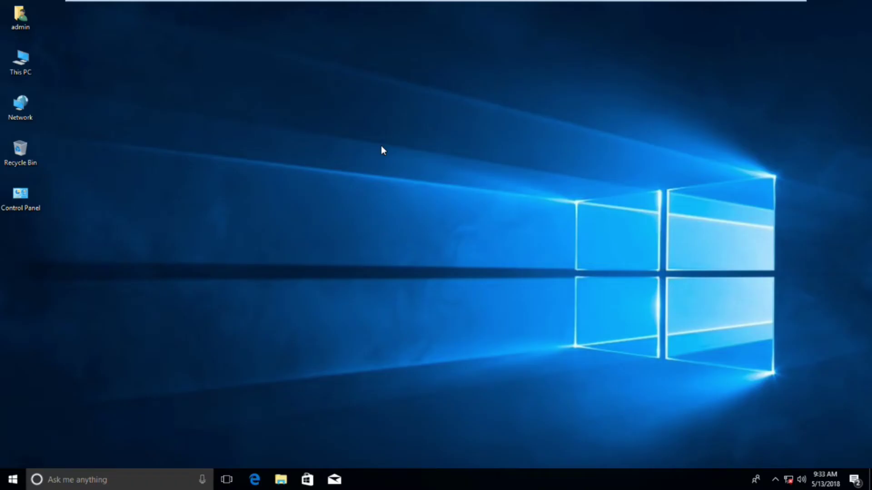
Step: Unlock drive D: with its BitLocker password and open it to view its files
key("super+e")
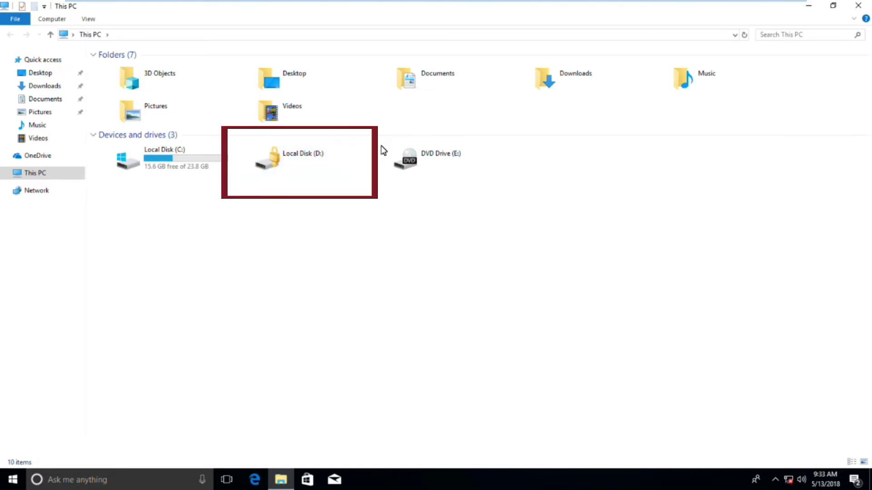
key("Right")
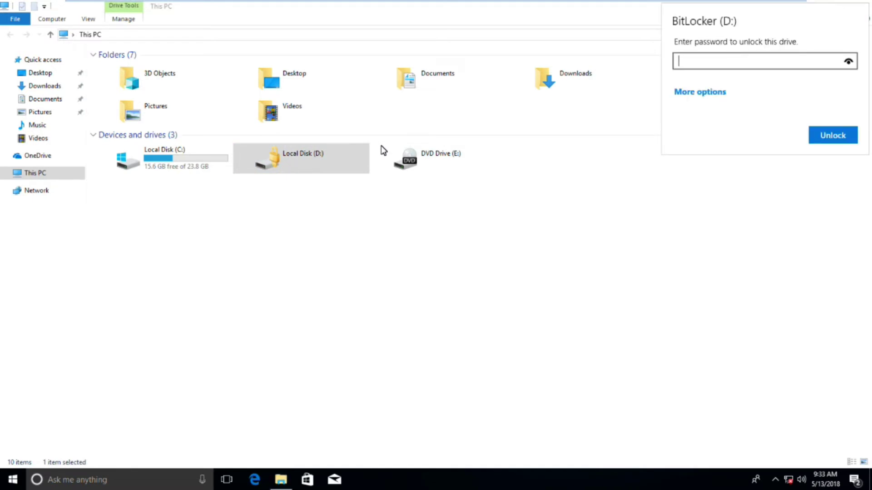
type("1234567890")
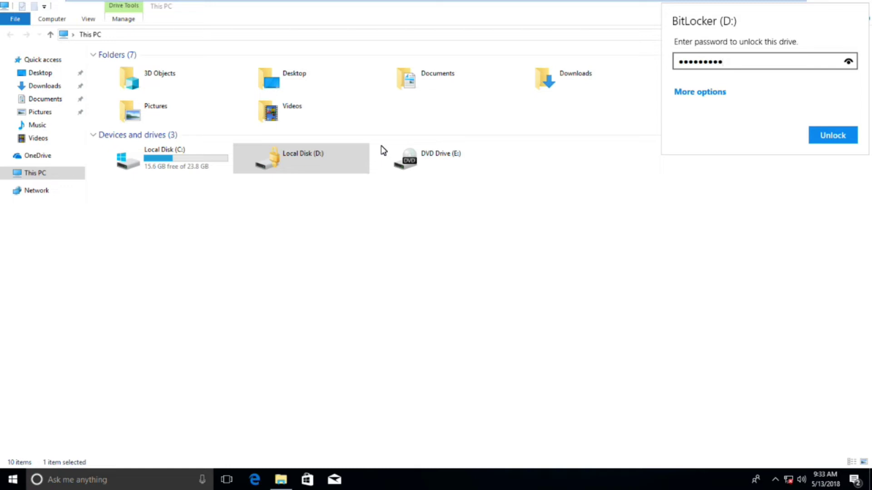
key("Return")
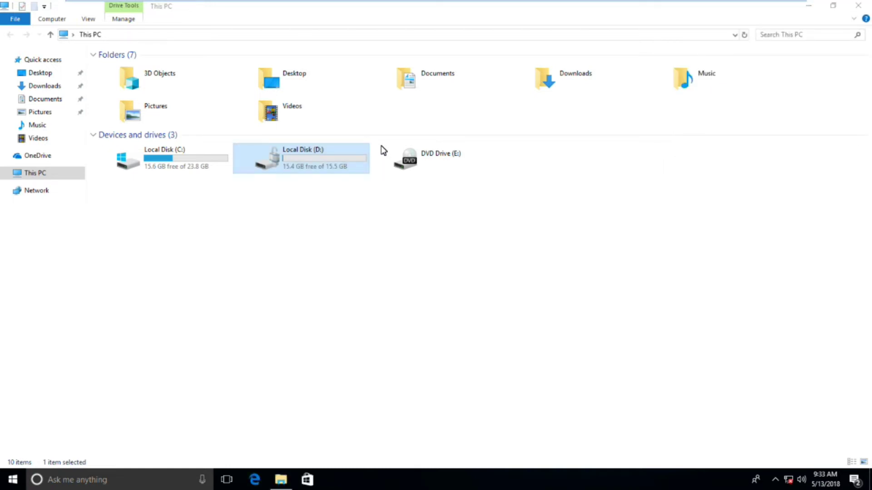
key("Down")
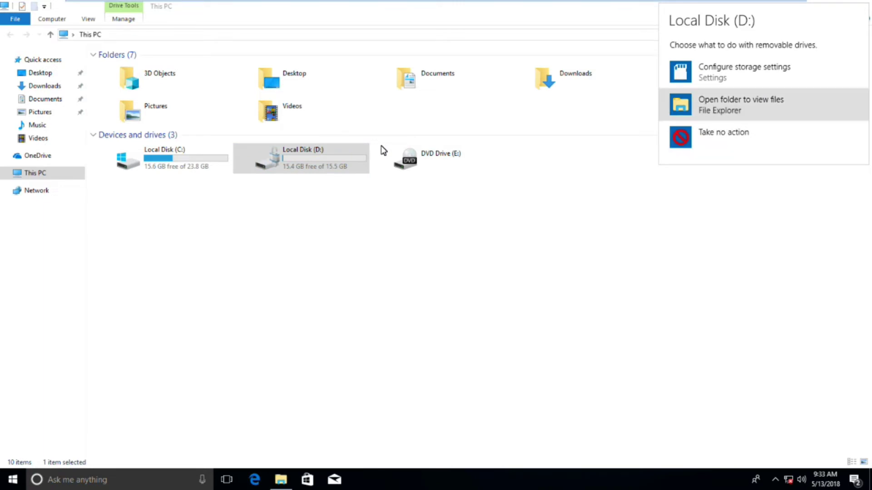
key("Return")
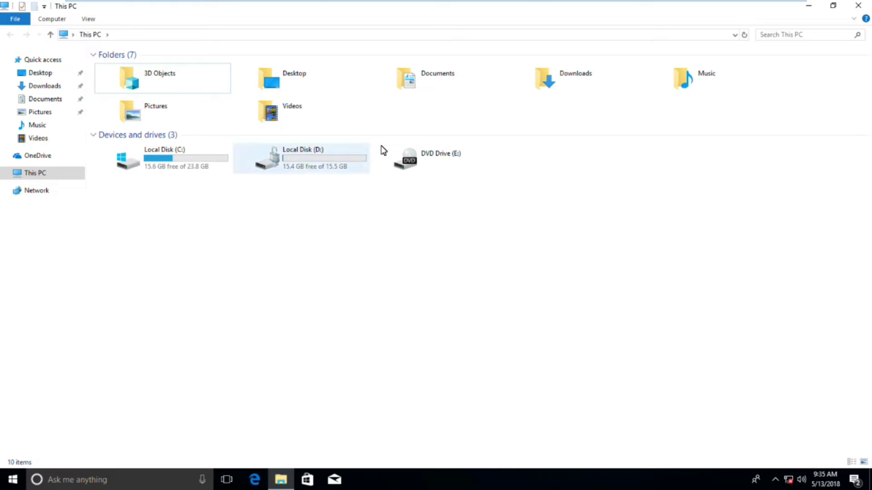
Step: Turn off BitLocker for drive D: through Manage BitLocker and close the completion notice
right_click(295, 161)
key("Down")
key("Down")
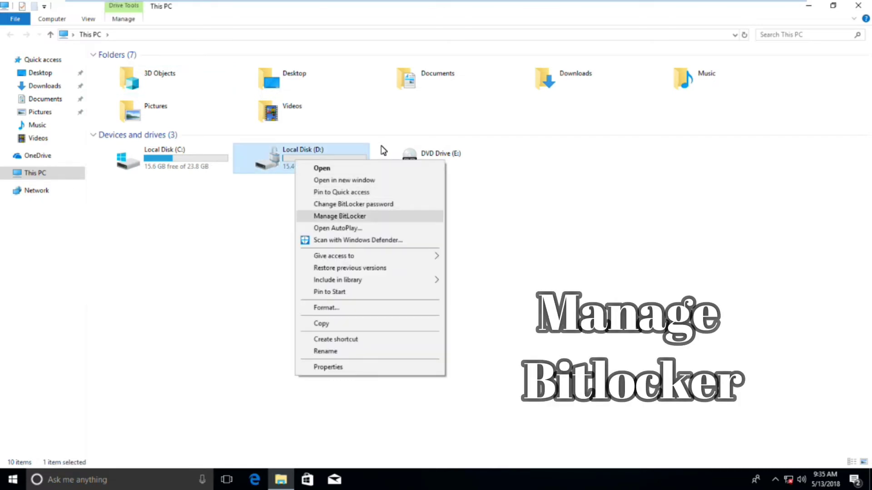
key("Return")
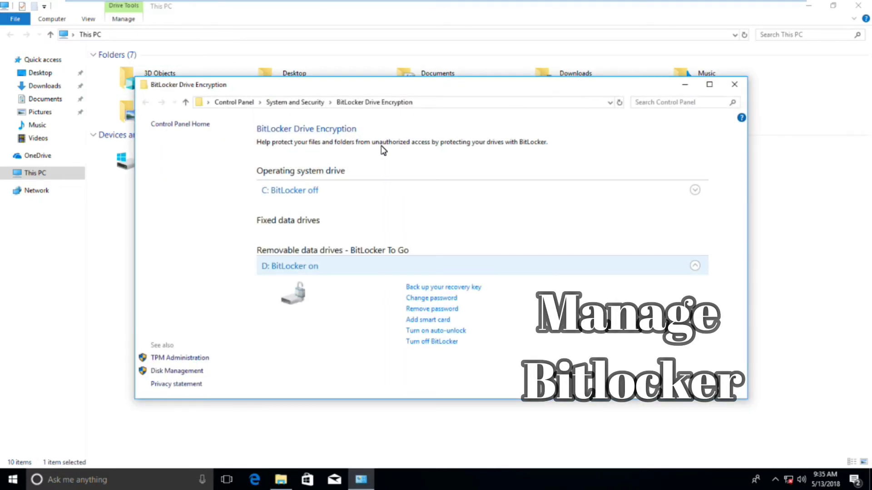
key("Return")
key("Return")
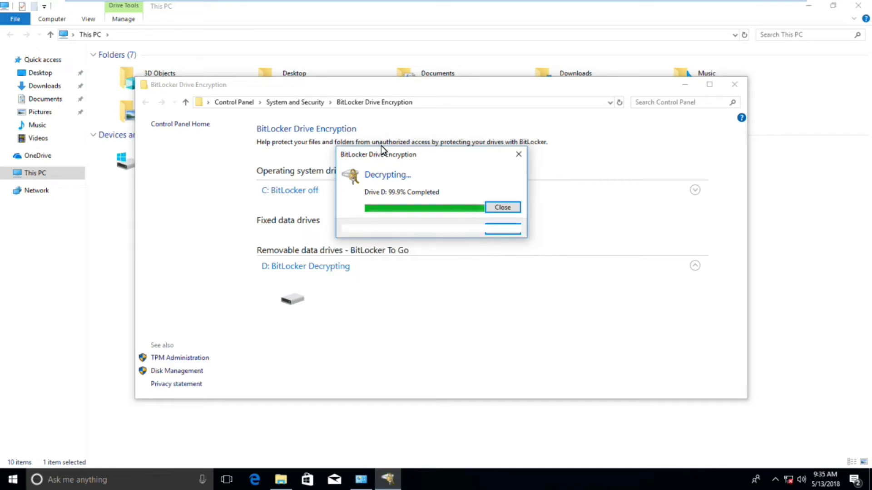
key("Return")
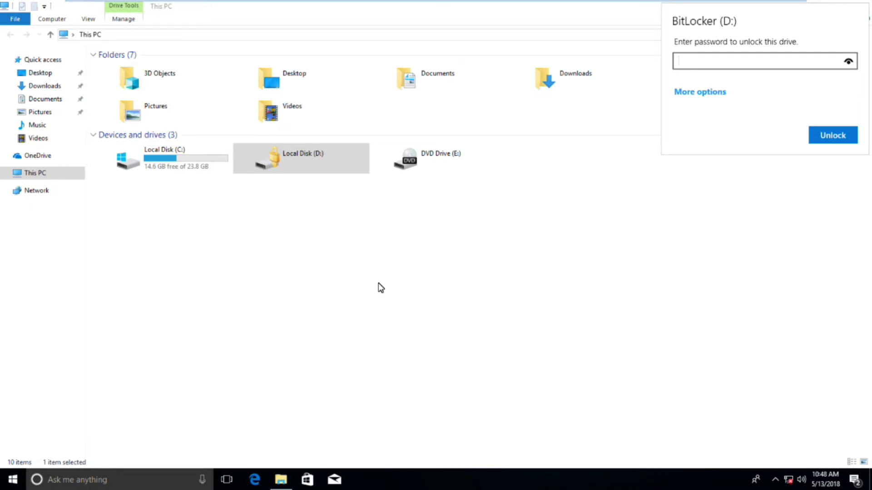
Step: Switch the D: unlock prompt to recovery key entry via More options
key("Tab")
key("Return")
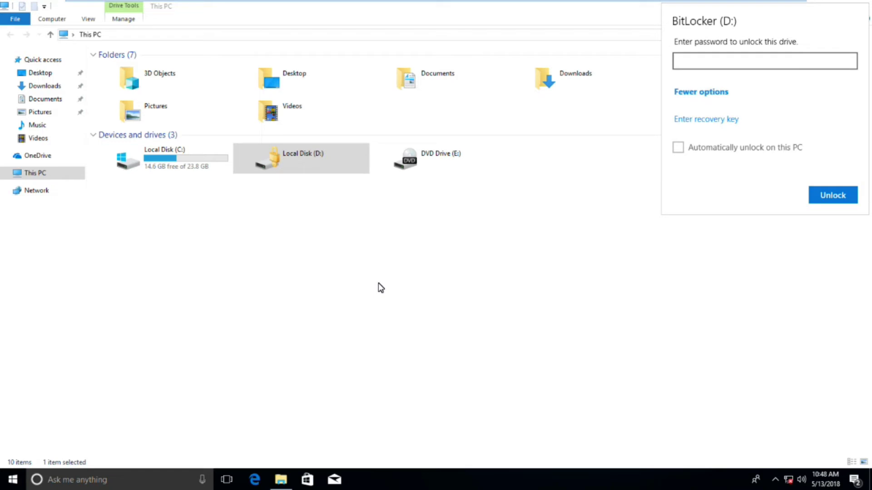
key("Tab")
key("Return")
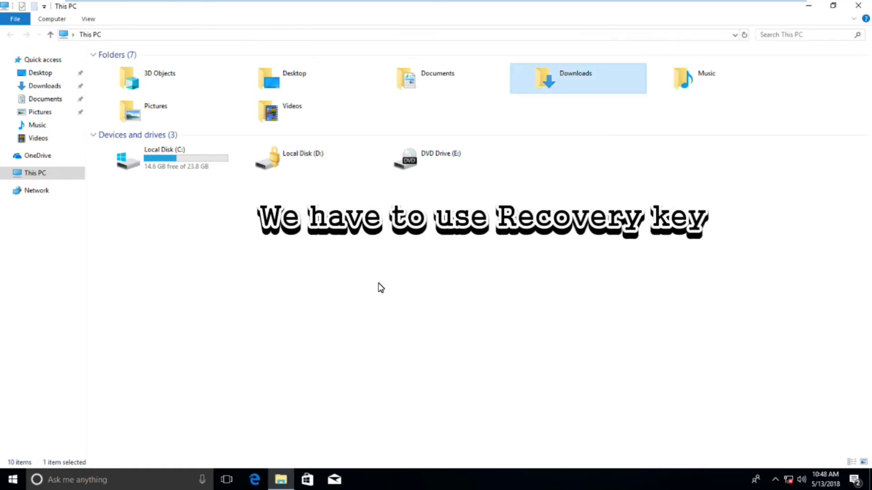
Step: Open key.pdf from the Downloads folder
key("Return")
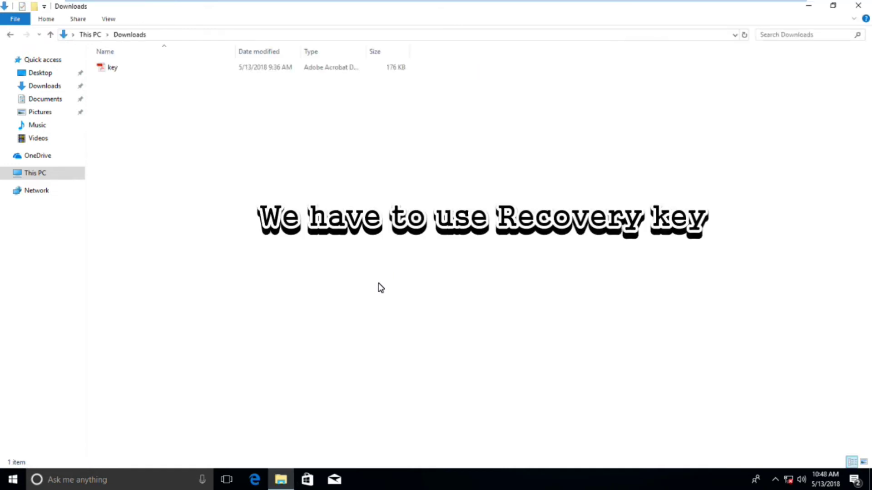
key("Down")
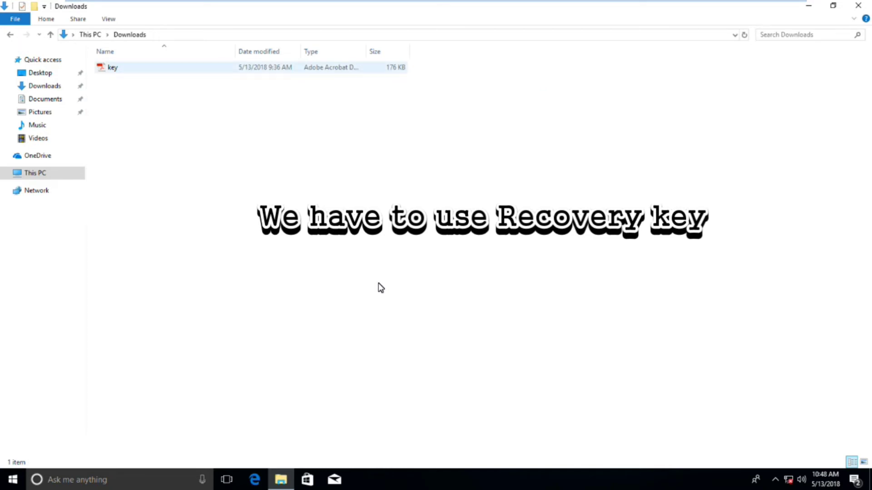
key("Return")
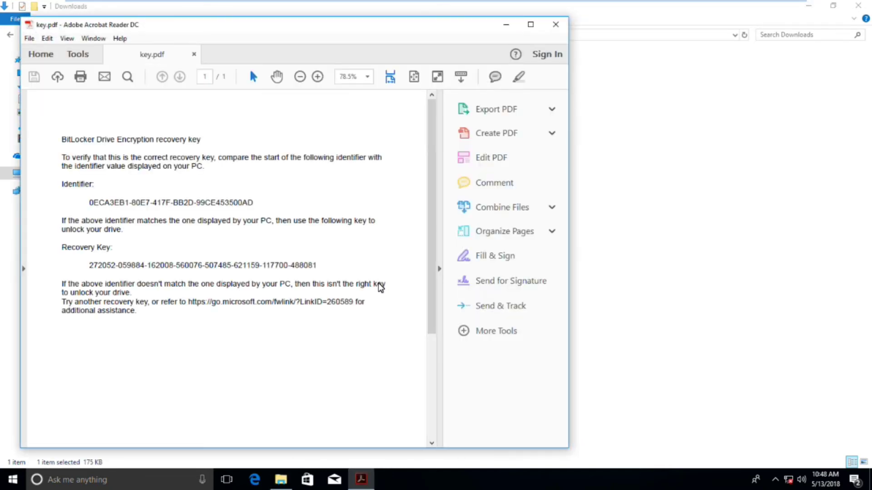
Step: Select the 48-digit recovery key in key.pdf and copy it
key("shift+Right")
key("shift+Right")
key("shift+Right")
key("shift+Right")
key("shift+Right")
key("shift+Right")
key("shift+Right")
key("shift+Right")
key("shift+Right")
key("shift+Right")
key("shift+Right")
key("shift+Right")
key("shift+Right")
key("shift+Right")
key("shift+Right")
key("shift+Right")
key("shift+Right")
key("shift+Right")
key("shift+Right")
key("shift+Right")
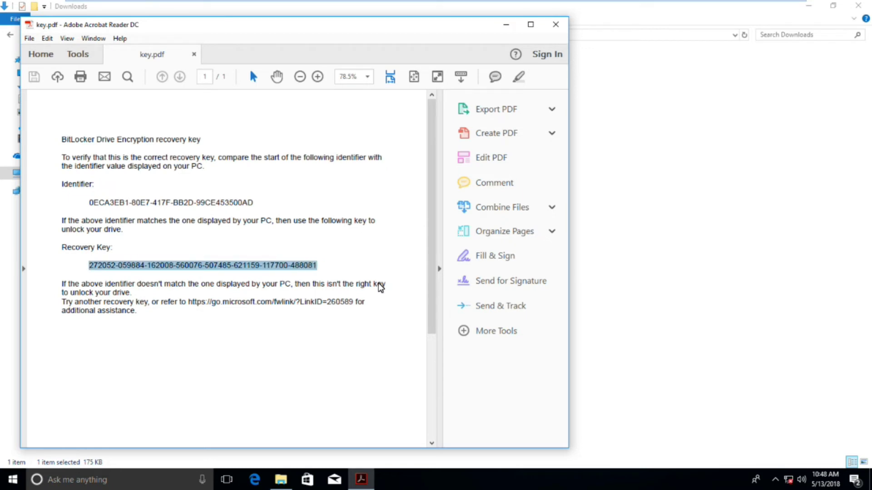
right_click(379, 284)
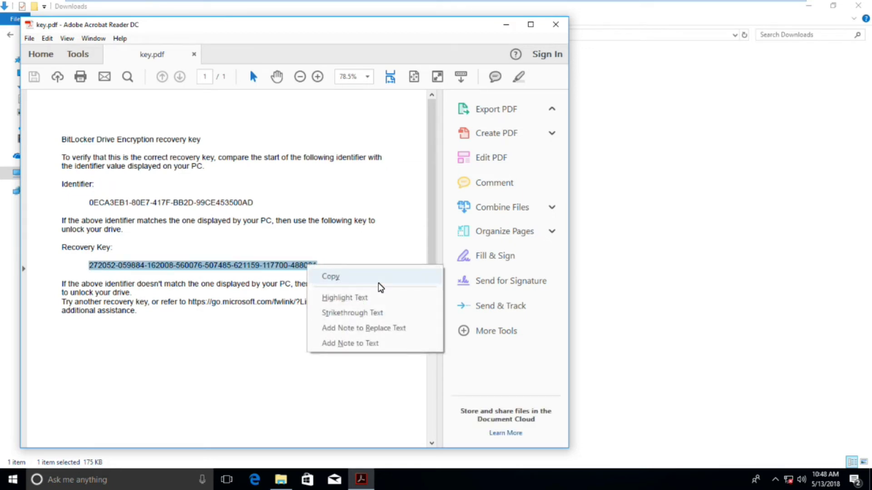
left_click(379, 281)
Step: Close Acrobat and open the unlock prompt for Local Disk (D:) from This PC
key("super+Down")
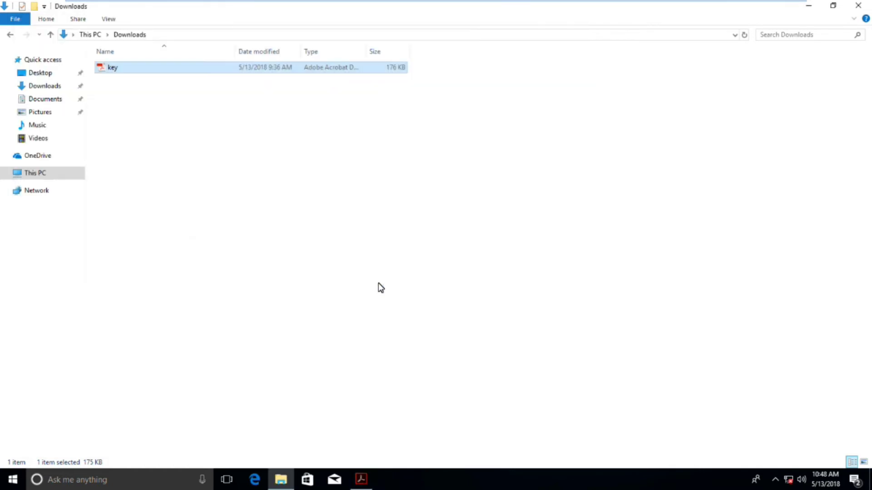
key("alt+Up")
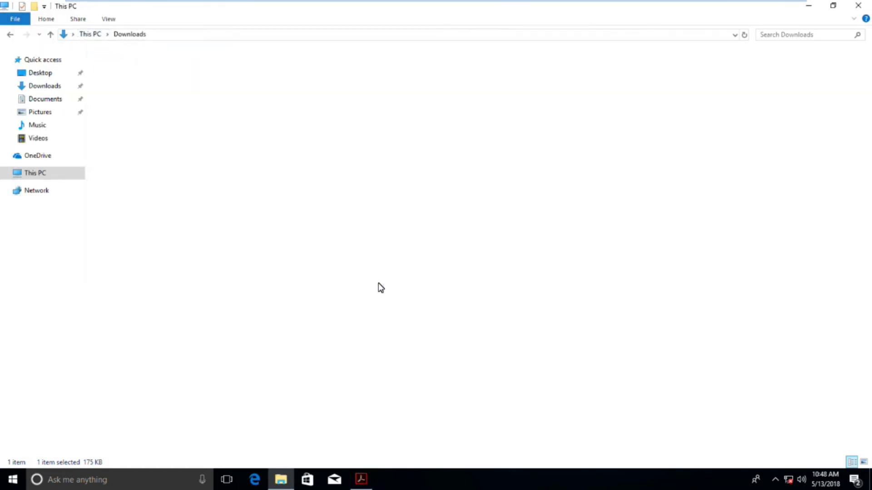
key("Down")
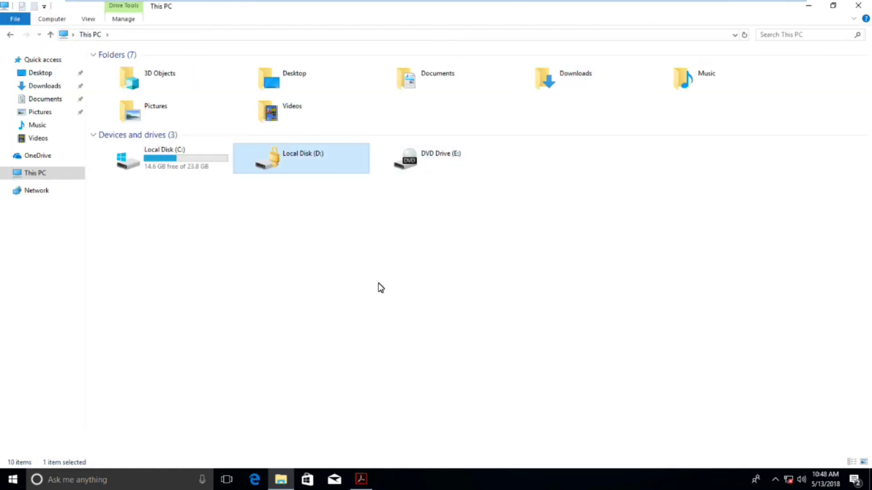
key("Return")
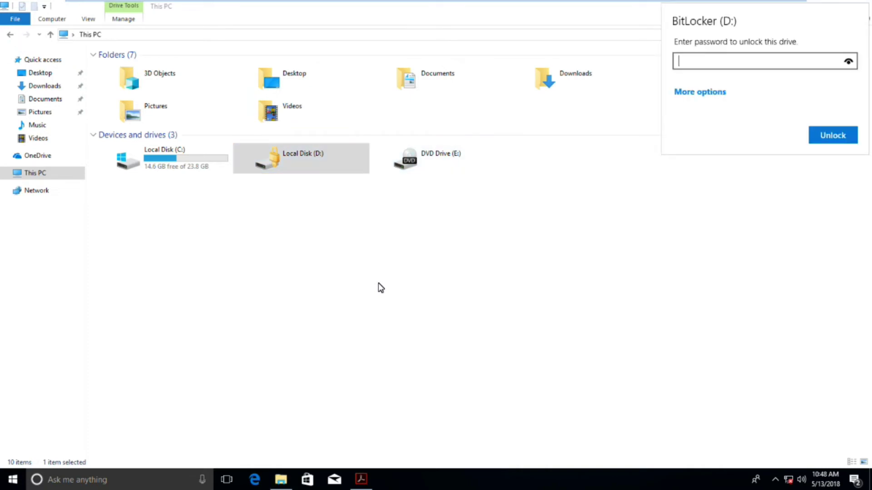
Step: Paste the 48-digit recovery key into the D: recovery key prompt and unlock it
key("Tab")
key("Return")
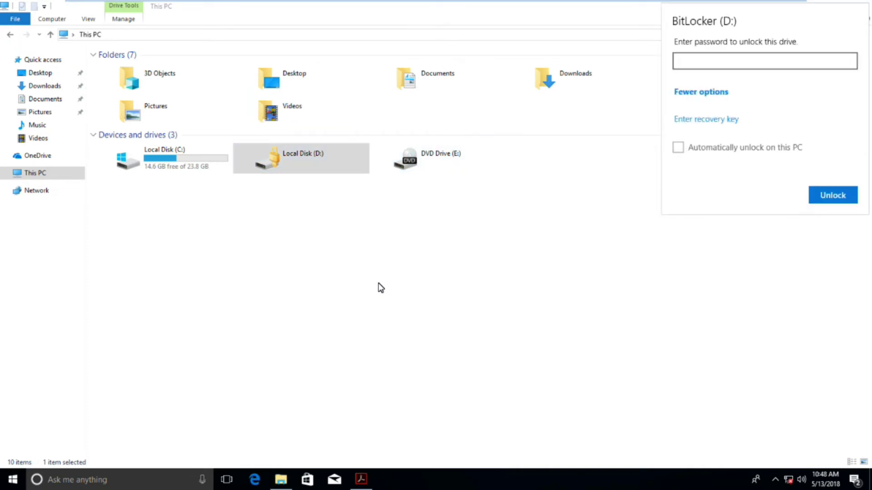
key("Tab")
key("Return")
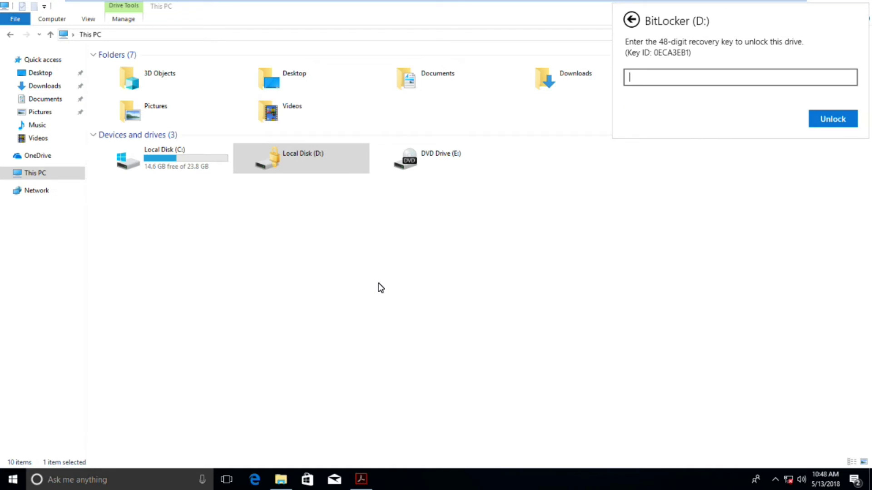
key("ctrl+v")
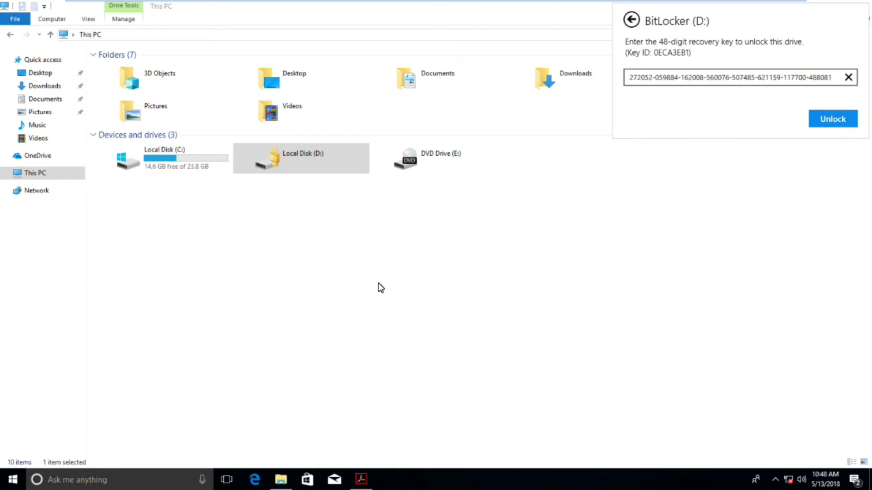
key("Return")
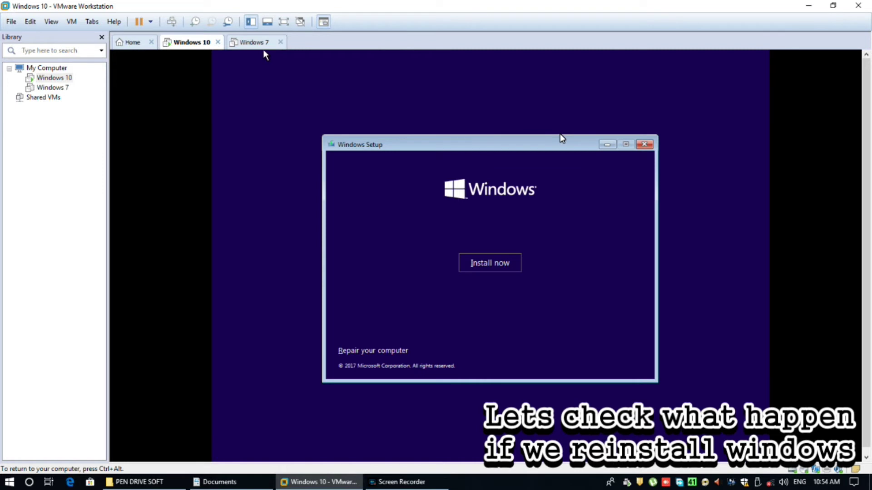
Step: Reinstall Windows 10 Pro without a product key onto Drive 0 Partition 2 via custom install
left_click(283, 22)
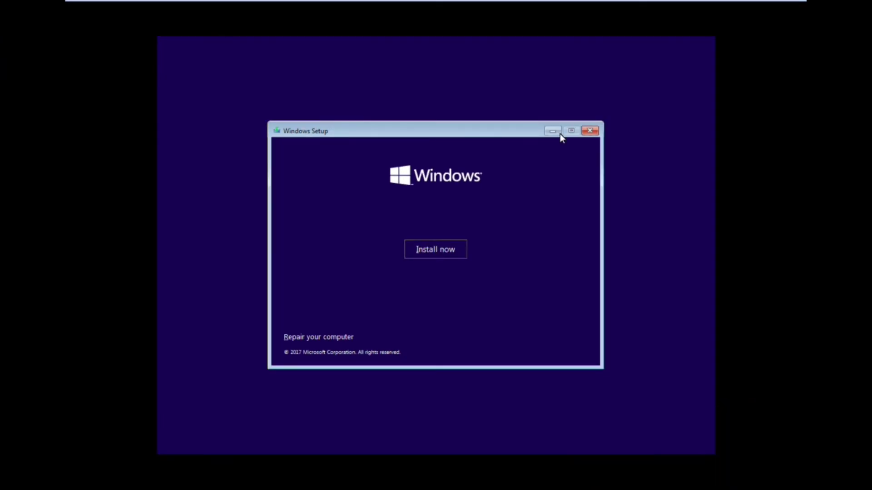
left_click(441, 253)
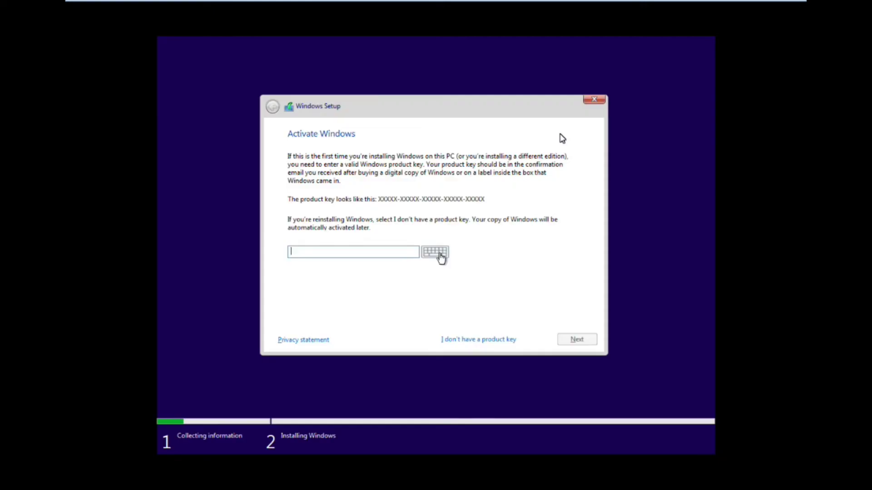
left_click(469, 342)
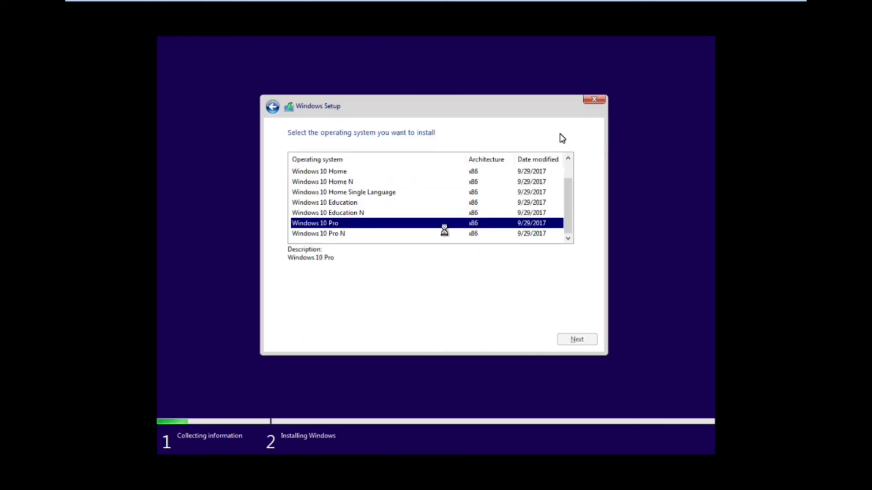
left_click(353, 315)
left_click(575, 347)
left_click(396, 239)
left_click(384, 200)
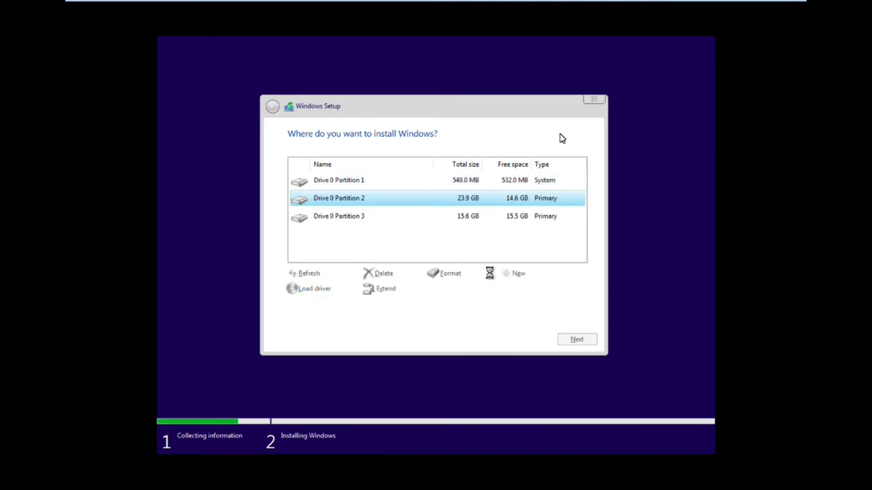
left_click(576, 340)
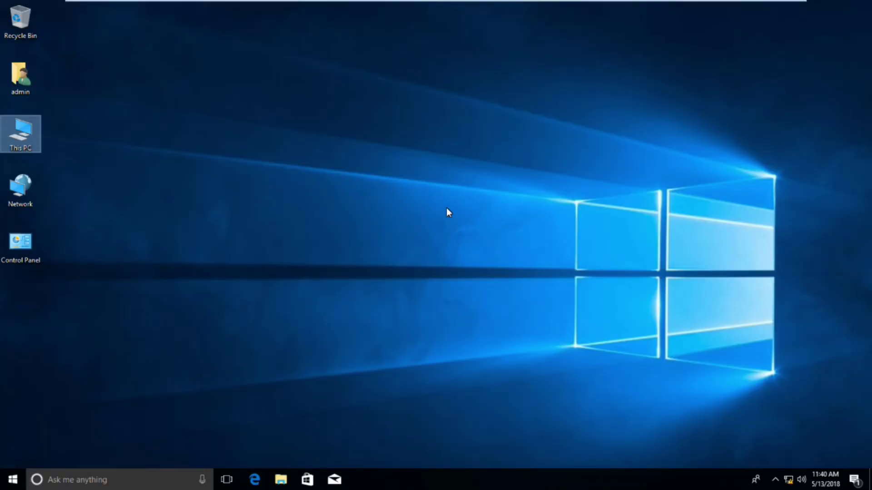
Step: Unlock Local Disk (D:) with its BitLocker password and open its files
key("super+e")
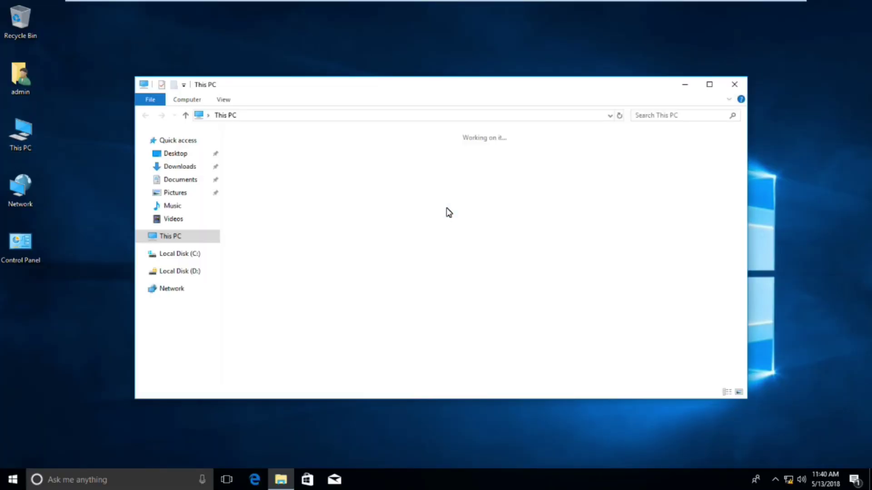
key("super+Up")
key("Return")
type("••••••••••")
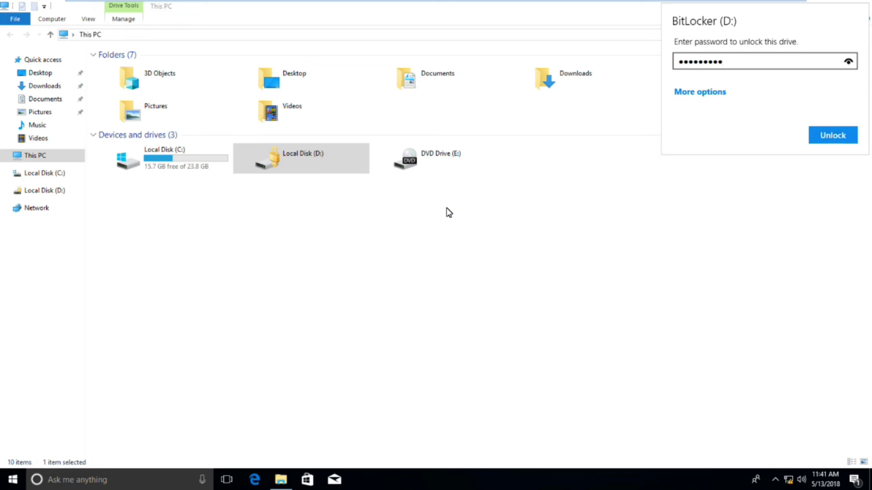
key("Return")
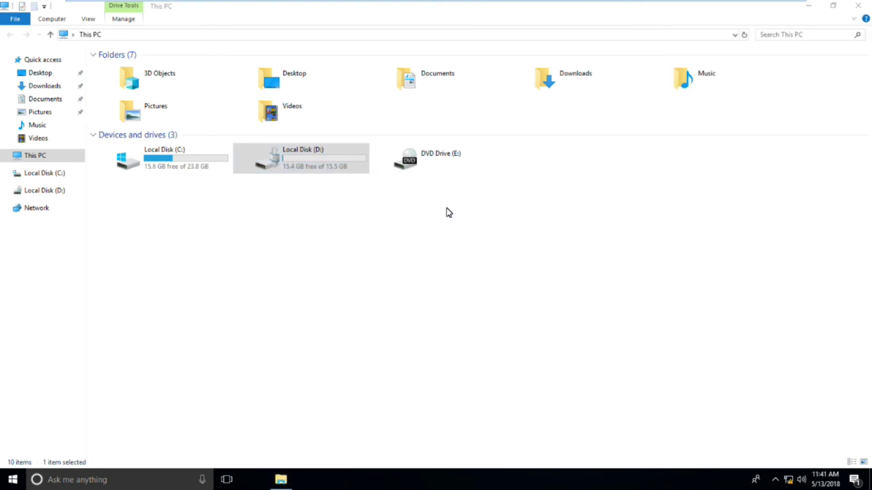
key("Up")
key("Up")
key("Return")
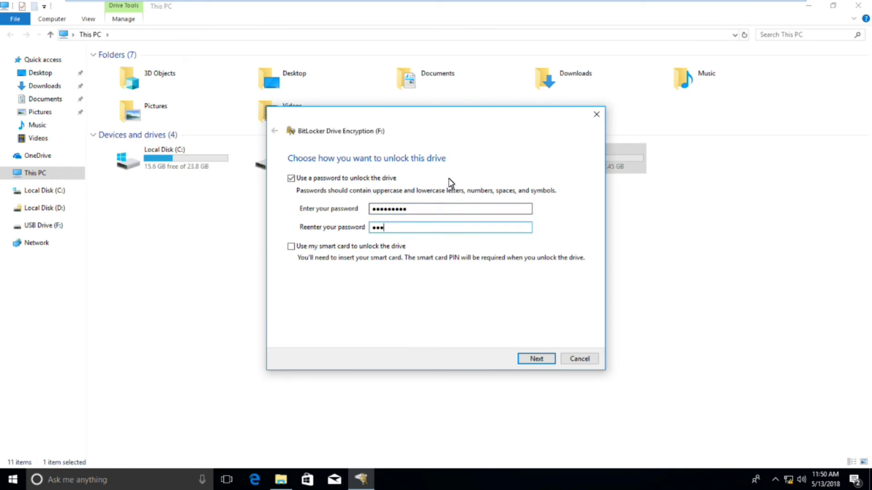
Step: Confirm the USB Drive (F:) password, finish encryption and refresh the drive list
key("Return")
key("Return")
key("Return")
key("Return")
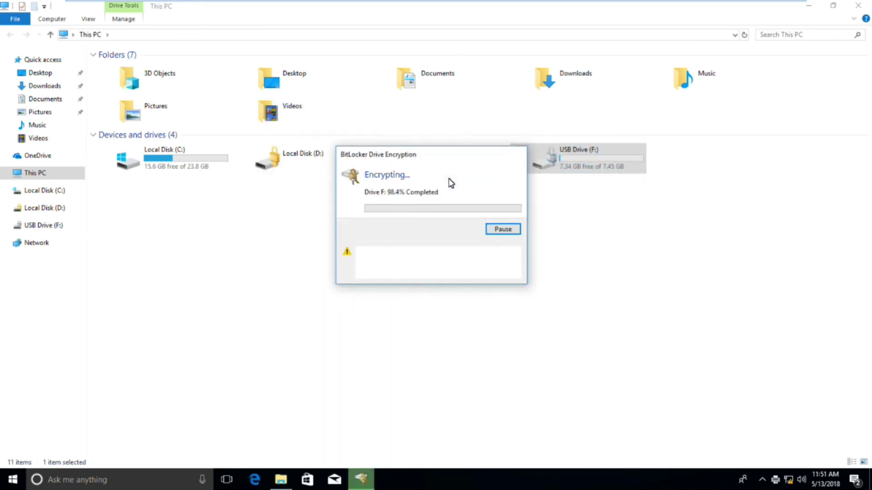
key("Return")
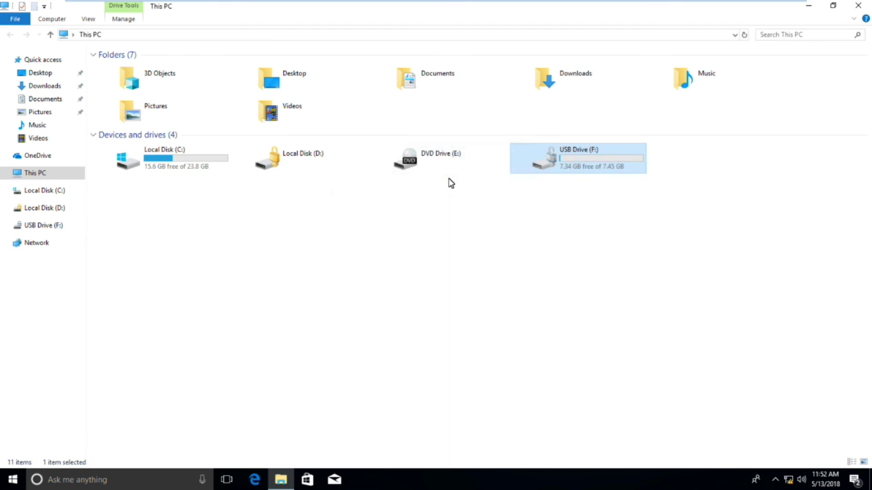
right_click(379, 221)
left_click(409, 265)
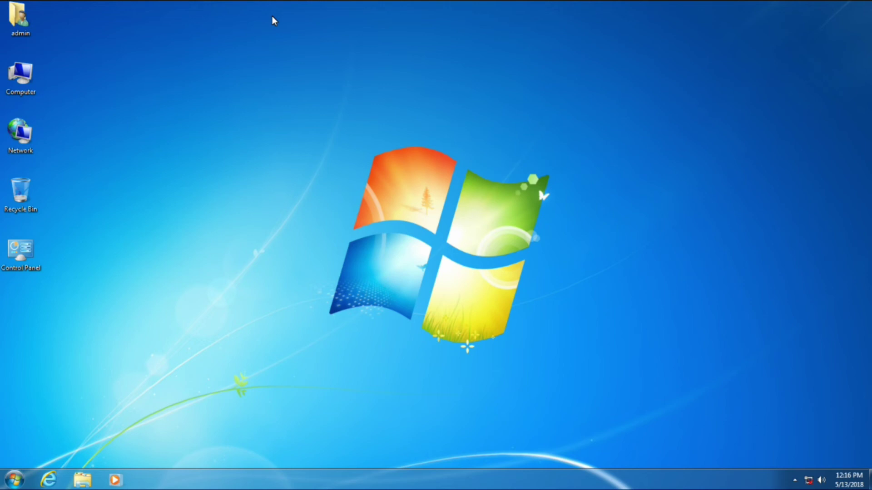
Step: Check the Computer's system properties showing Windows 7 Professional, then close them
right_click(16, 72)
left_click(48, 177)
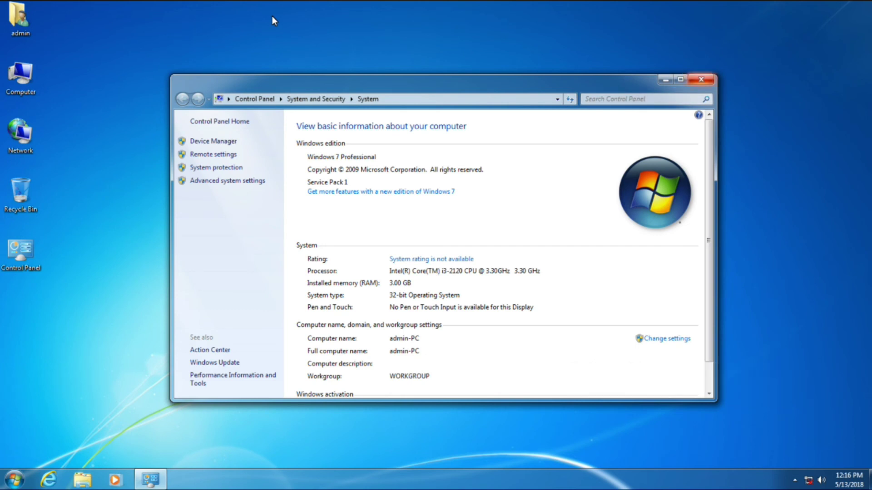
key("alt+F4")
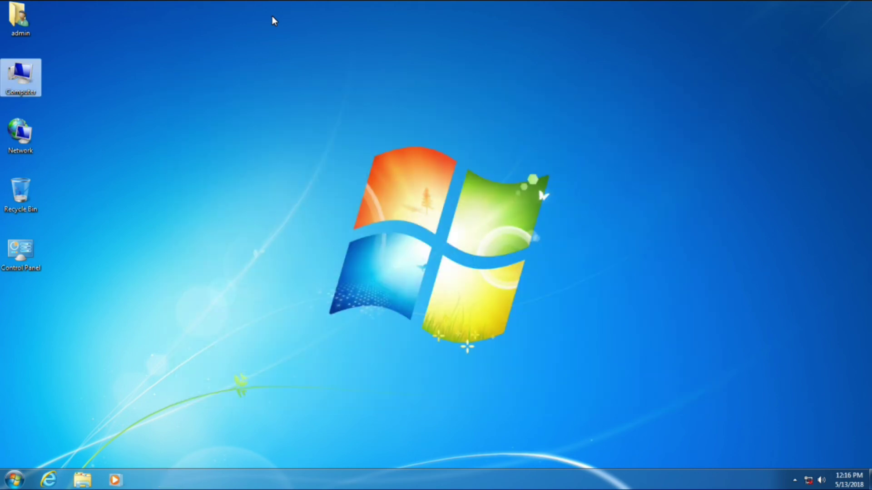
Step: Open Control Panel, switch View by to Large icons and maximize the window
key("c")
key("Return")
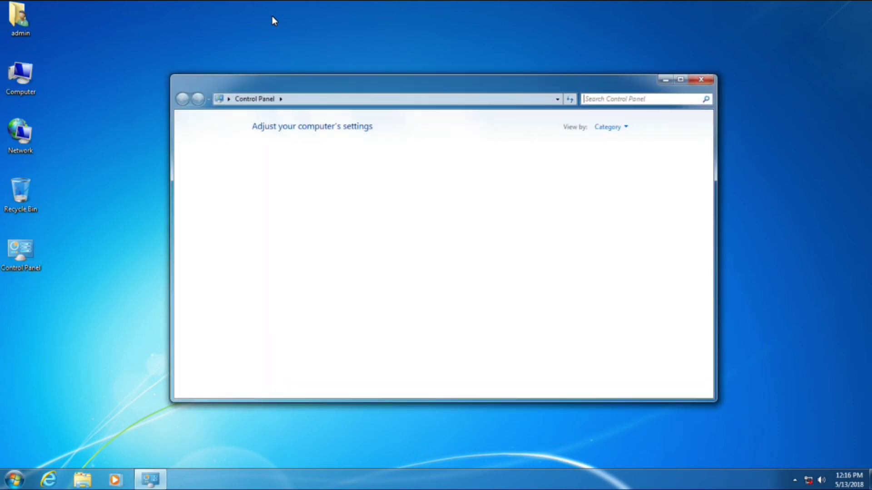
key("Tab")
key("Return")
key("Down")
key("Return")
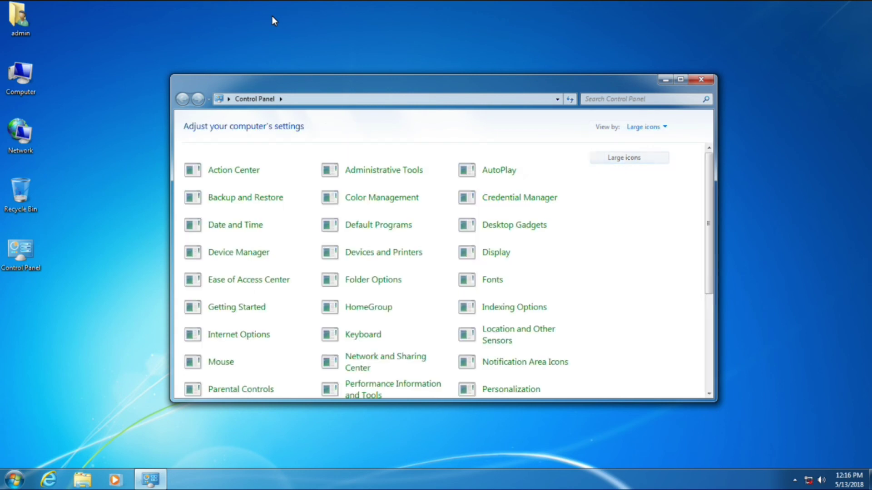
key("super+Up")
Step: Browse through the Control Panel items, then close Control Panel
key("Down")
key("Down")
key("Down")
key("Down")
key("Down")
key("Up")
key("Up")
key("Up")
key("Up")
key("Up")
key("Left")
key("Left")
key("Left")
key("Left")
key("Down")
key("Right")
key("Right")
key("Right")
key("Down")
key("Down")
key("Return")
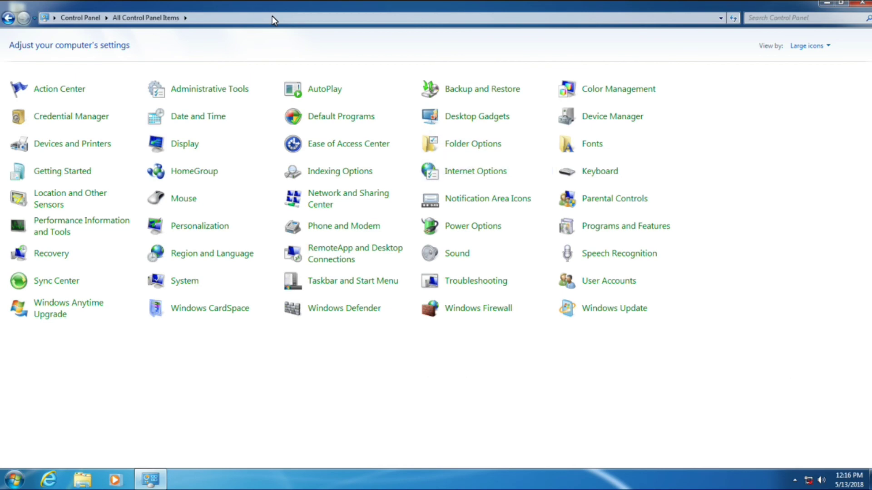
key("alt+F4")
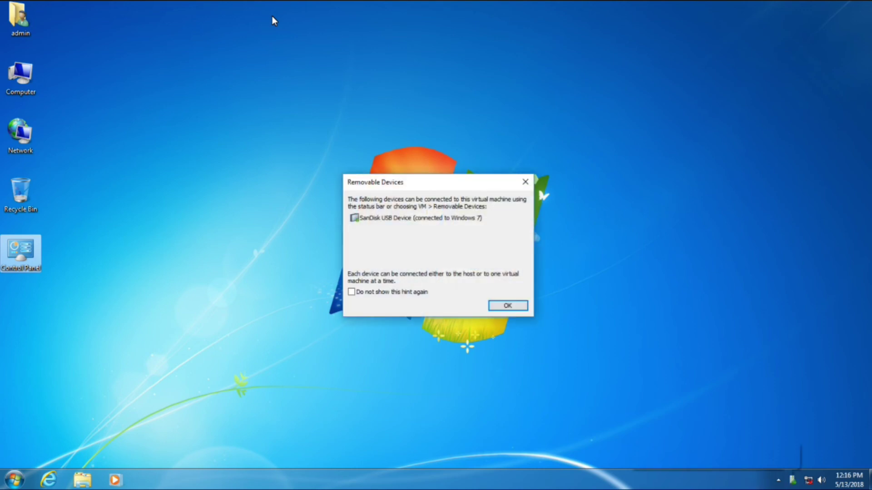
Step: Dismiss the removable devices notice and unlock Removable Disk (E:) with its password
key("Return")
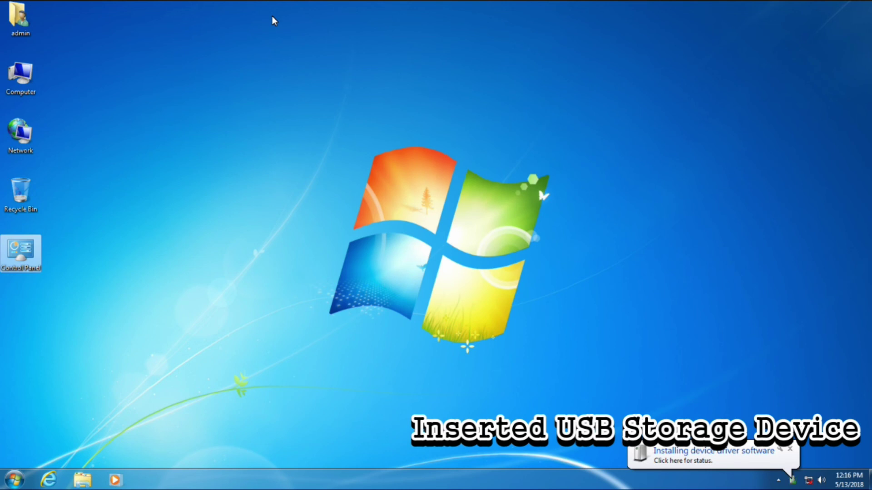
key("super+e")
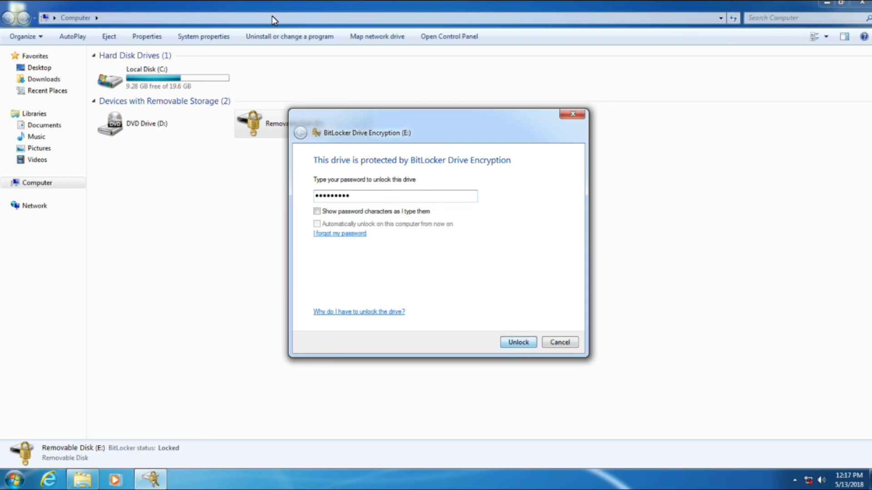
key("Return")
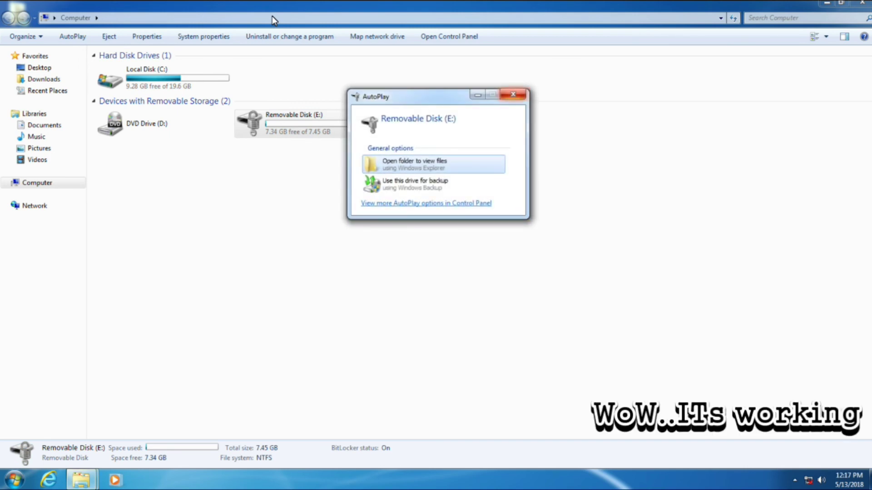
Step: Close AutoPlay, view the files on Removable Disk (E:) and return to Computer
key("Escape")
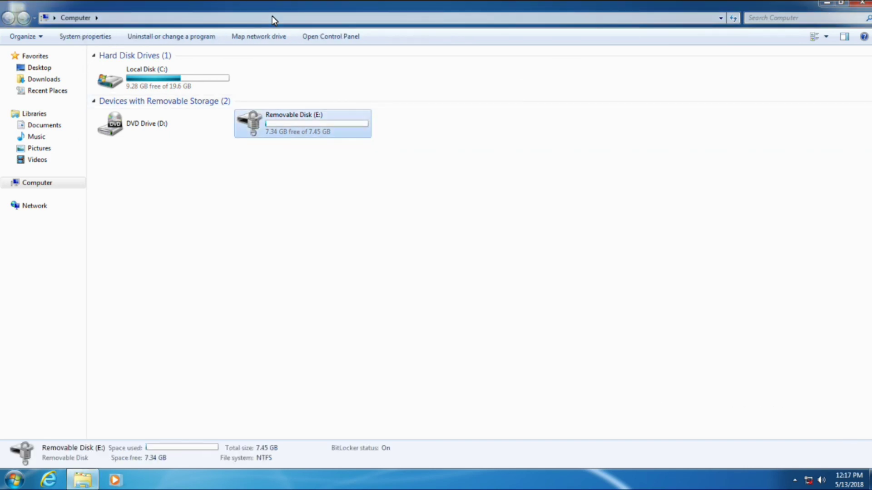
key("Return")
key("BackSpace")
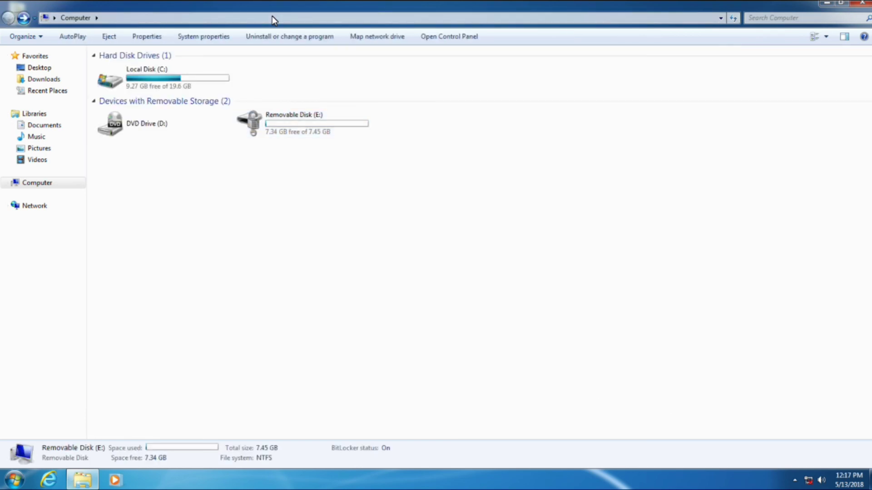